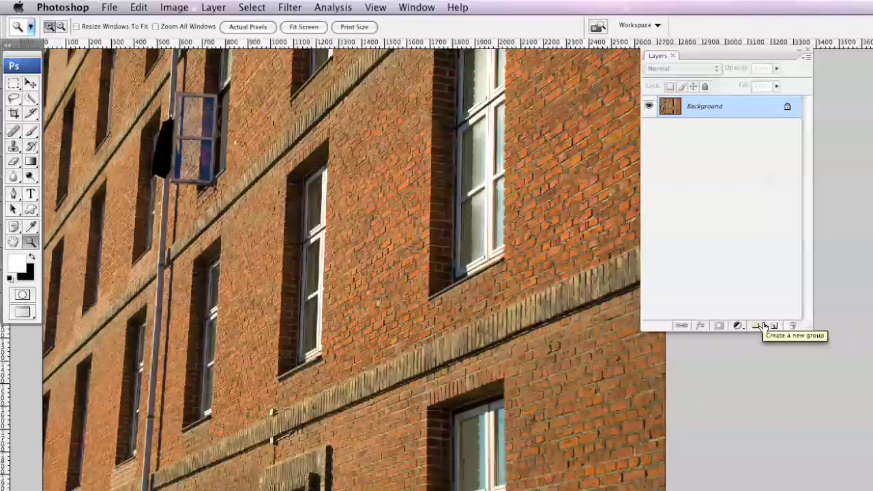
- Duplicate the photo twice, select Layer 1, and hide the top Layer 1 copy
key("ctrl+j")
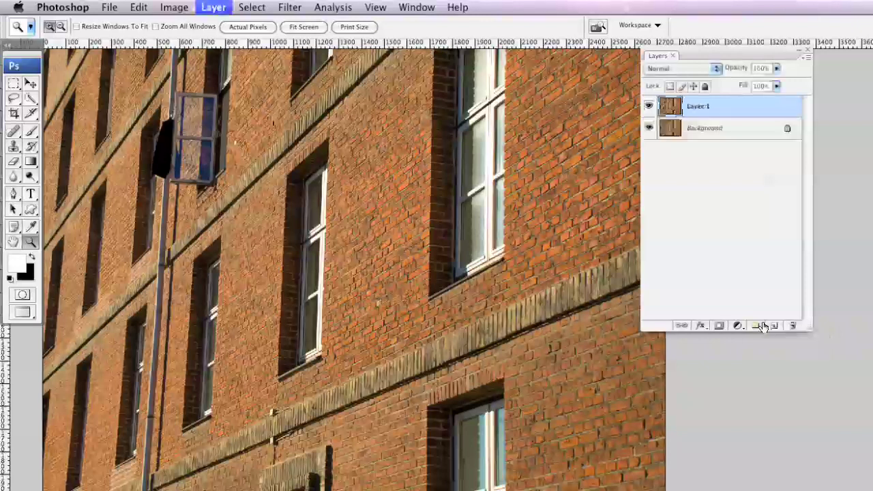
key("ctrl+j")
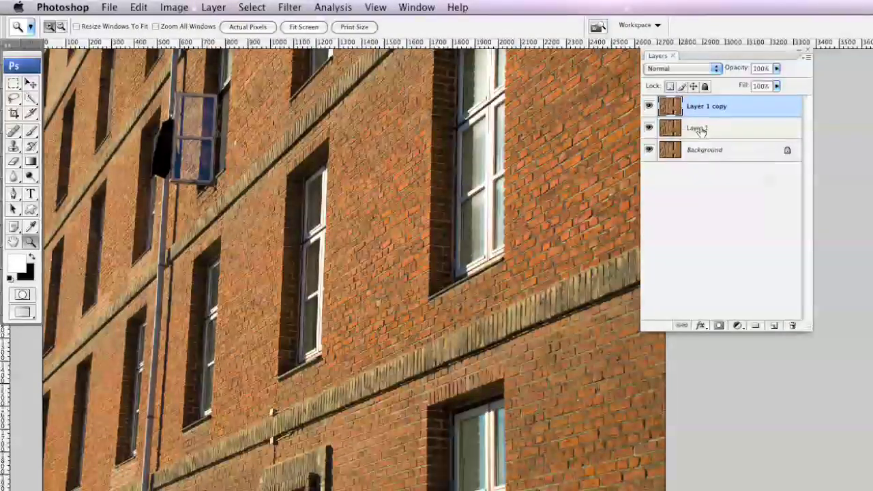
left_click(703, 133)
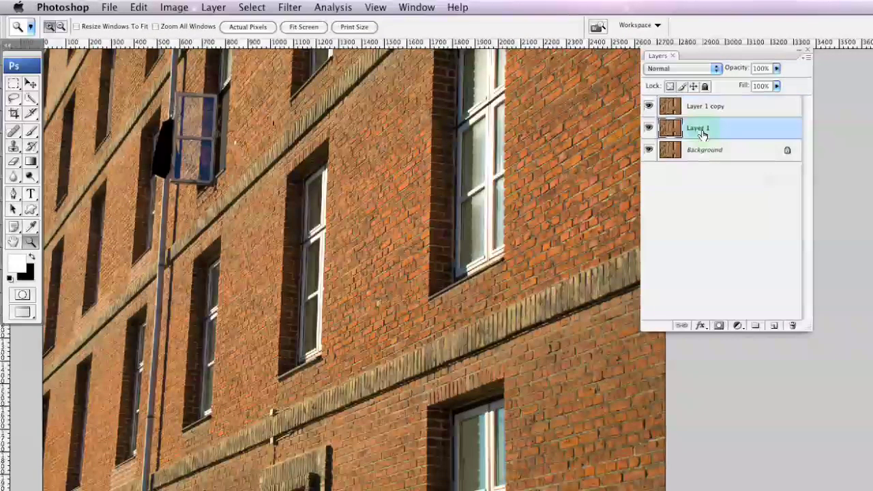
left_click(648, 106)
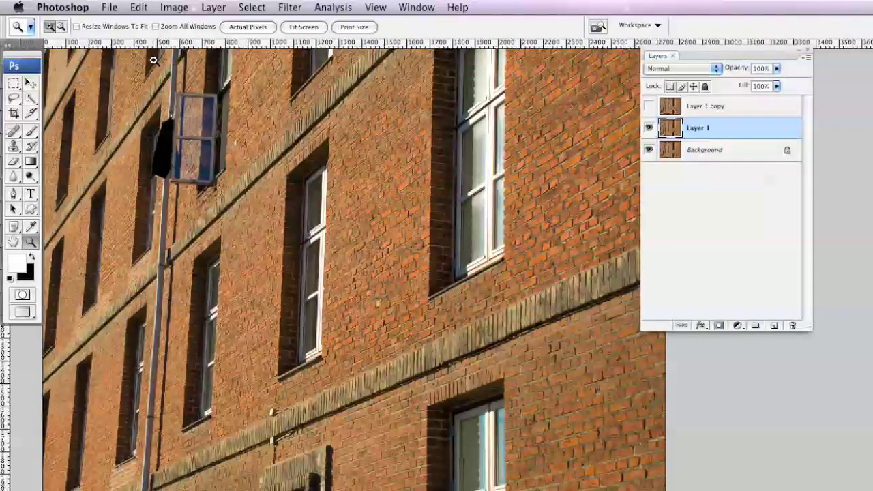
- Give Layer 1 a 3,5-pixel Gaussian blur, then show and select Layer 1 copy
left_click(289, 8)
mouse_move(295, 152)
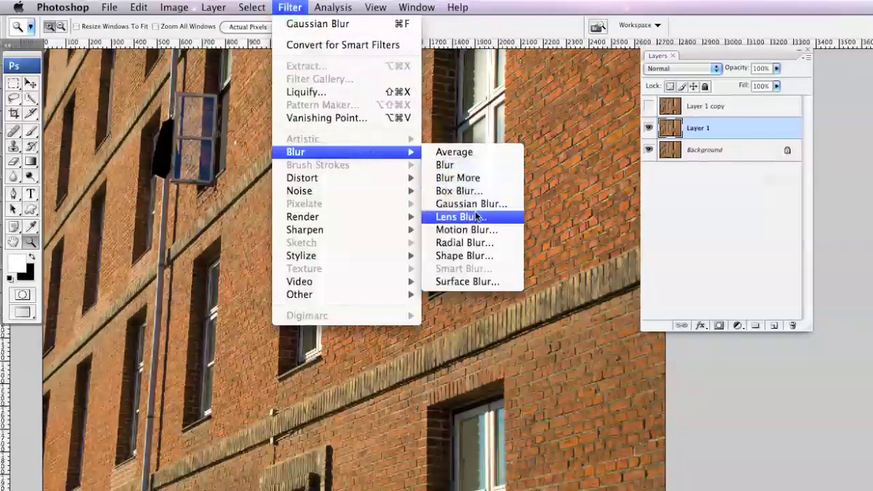
left_click(463, 203)
mouse_move(460, 385)
left_mouse_down()
mouse_move(447, 391)
mouse_move(510, 389)
mouse_move(446, 388)
left_mouse_up()
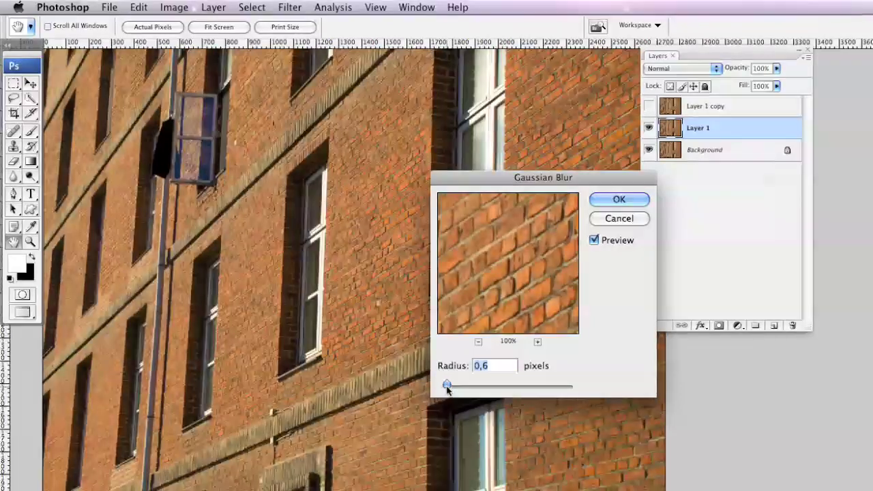
left_click_drag(447, 388, 448, 390)
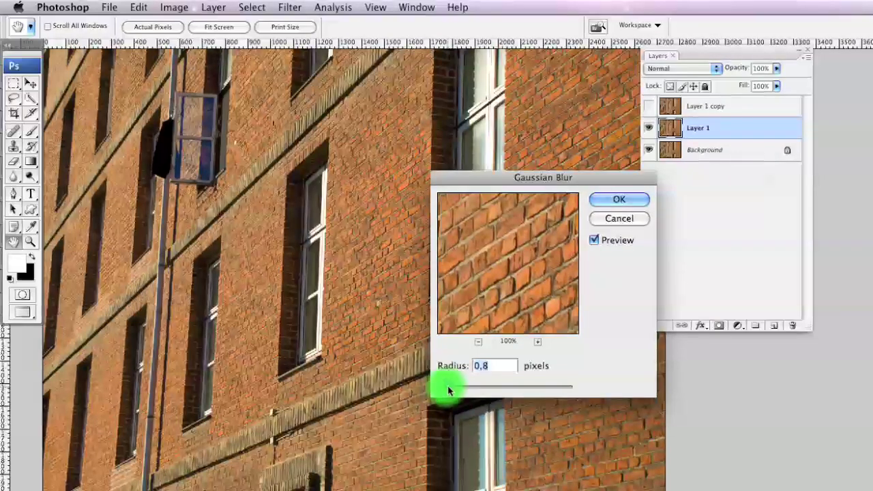
left_click_drag(448, 390, 468, 387)
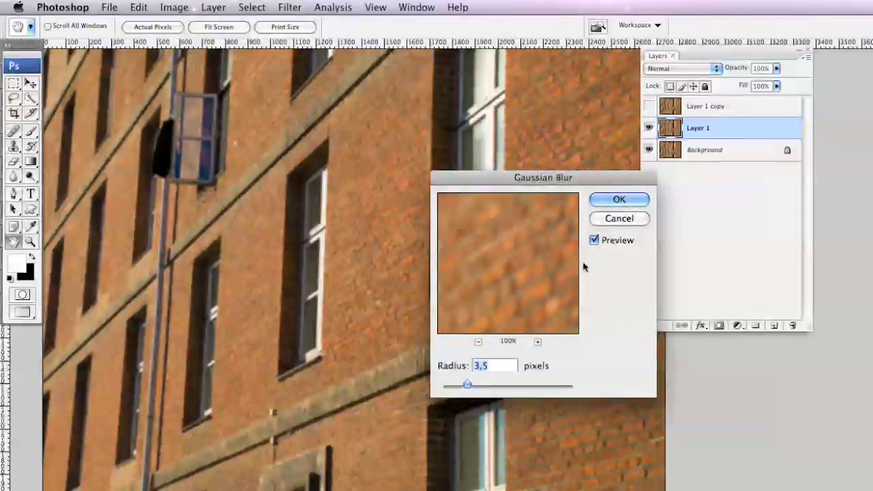
left_click(627, 198)
key("z")
left_click(649, 107)
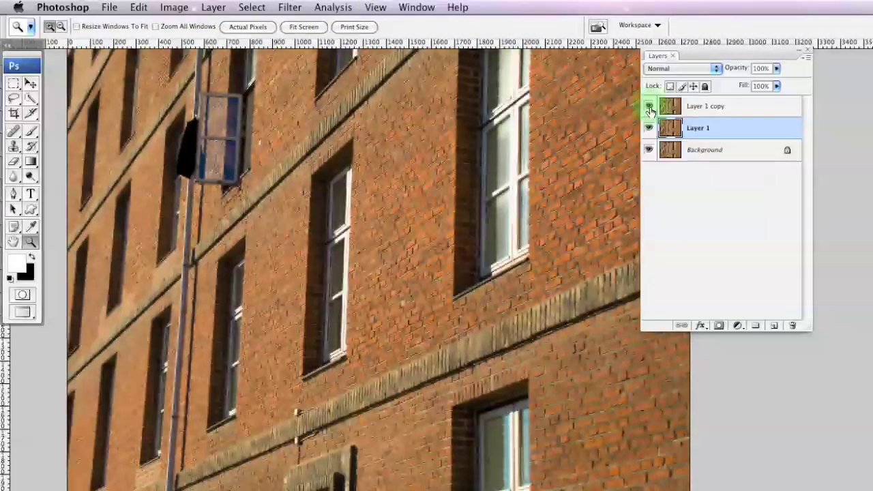
left_click(696, 106)
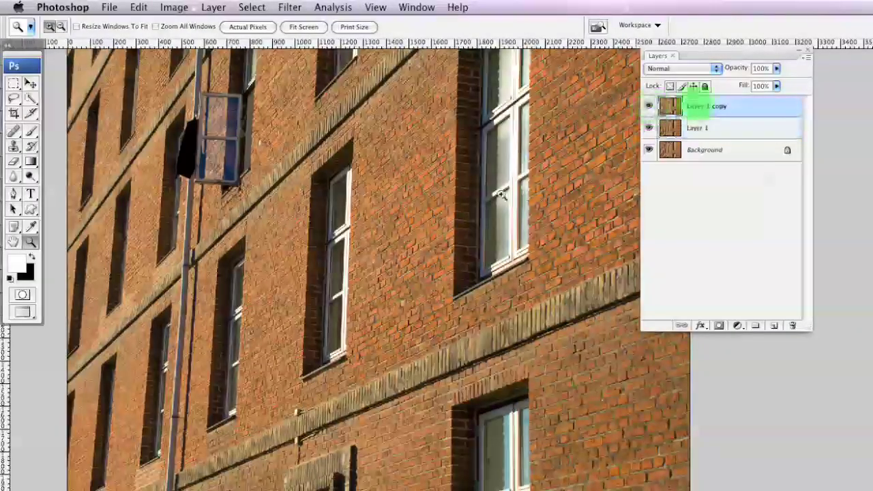
- Start Apply Image on Layer 1 copy with Layer 1 as the source layer
left_click(174, 7)
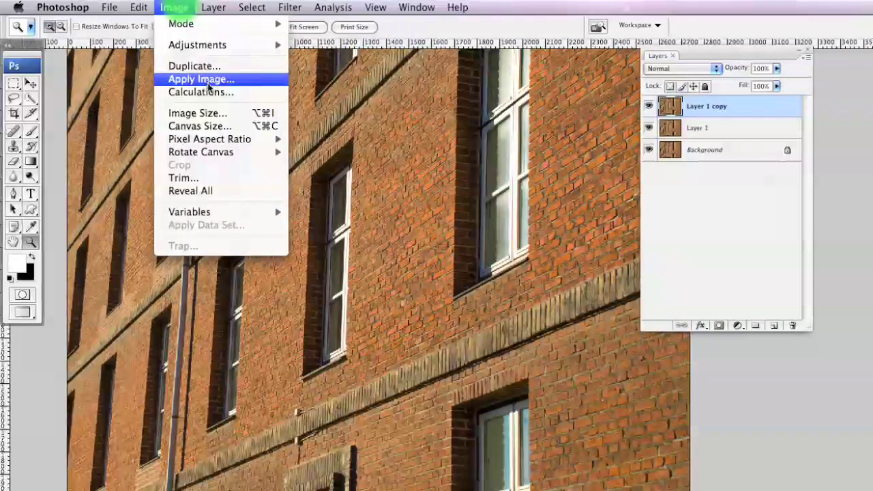
left_click(208, 81)
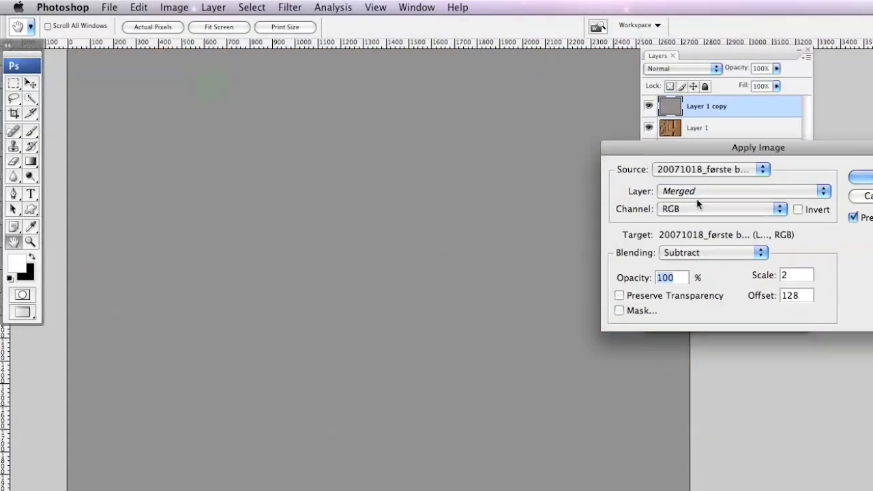
left_click(693, 192)
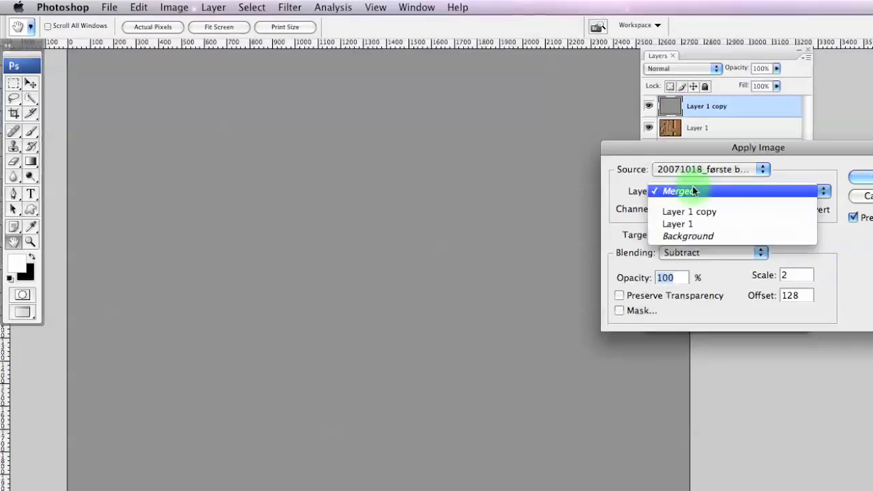
left_click(708, 228)
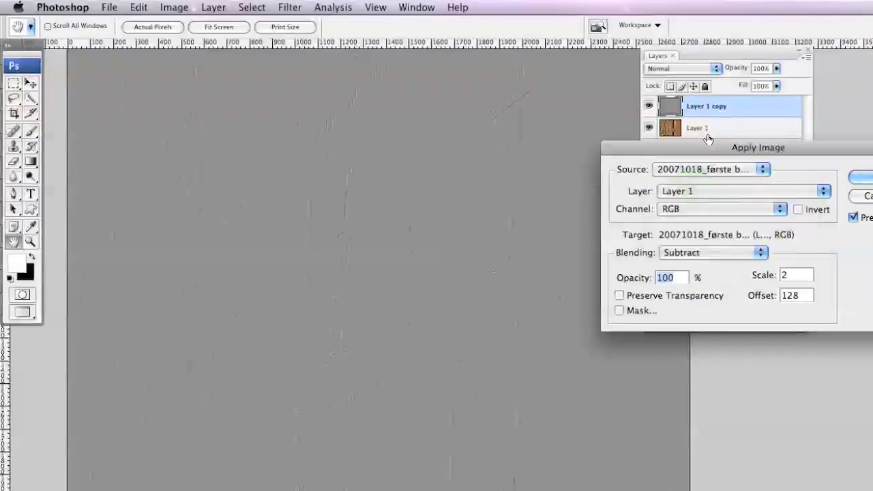
left_click_drag(708, 147, 699, 190)
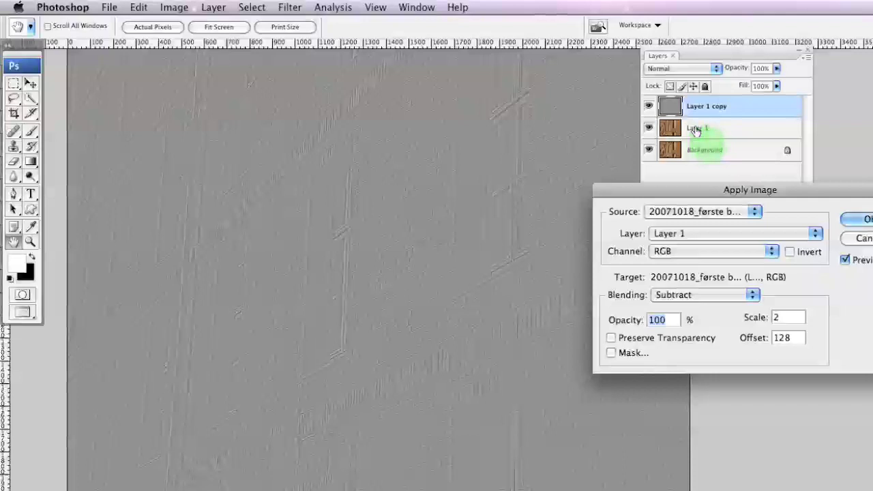
left_click_drag(761, 193, 672, 176)
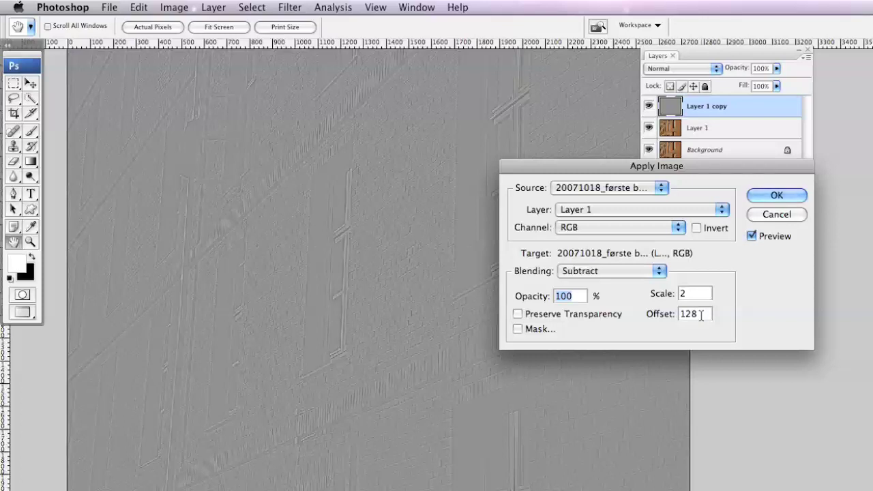
- Apply the Subtract blend at scale 2 with offset 128
left_click_drag(699, 313, 660, 317)
type("0")
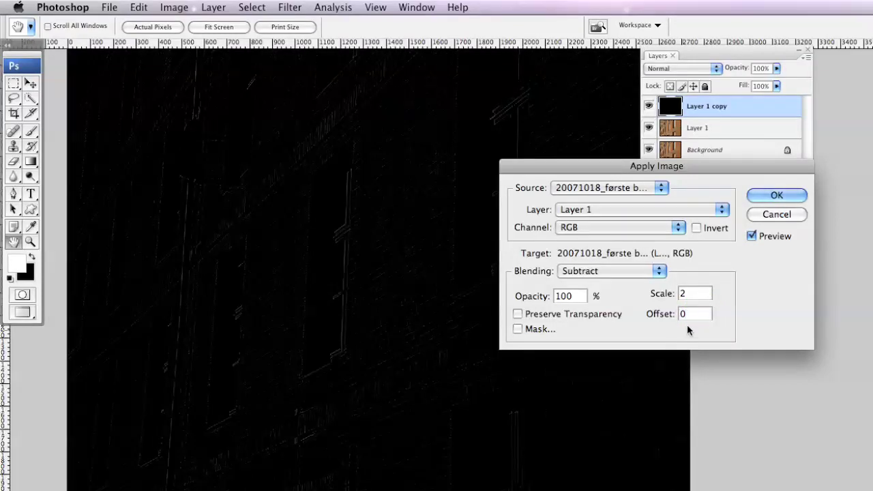
left_click(698, 319)
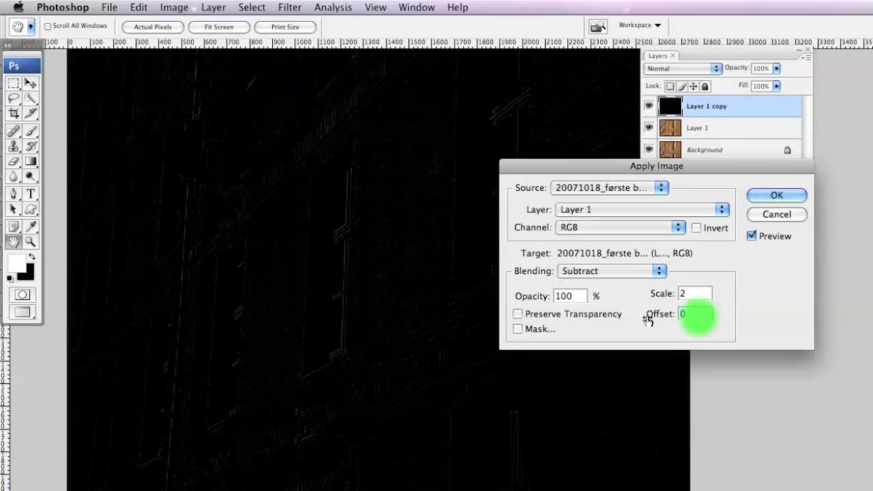
type("255")
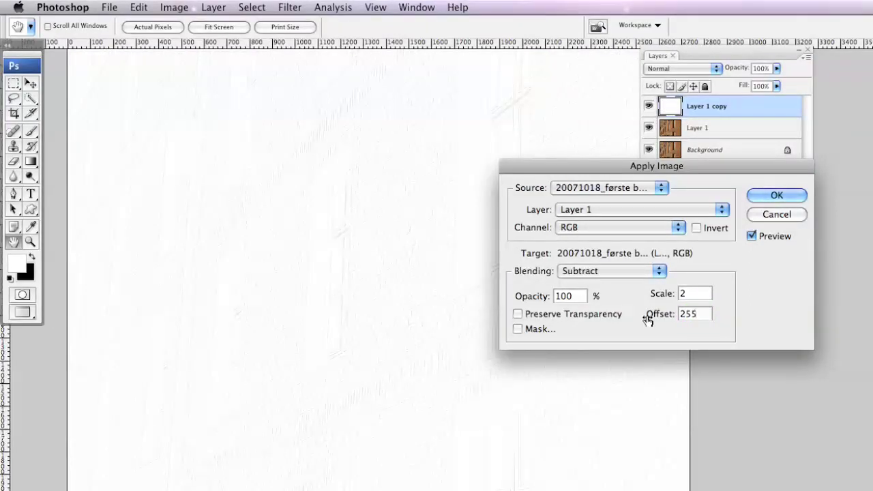
left_click(698, 315)
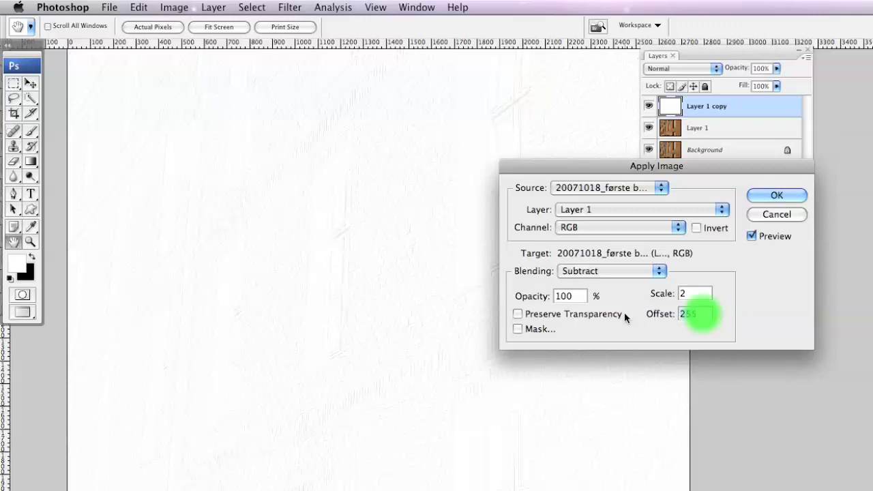
type("128")
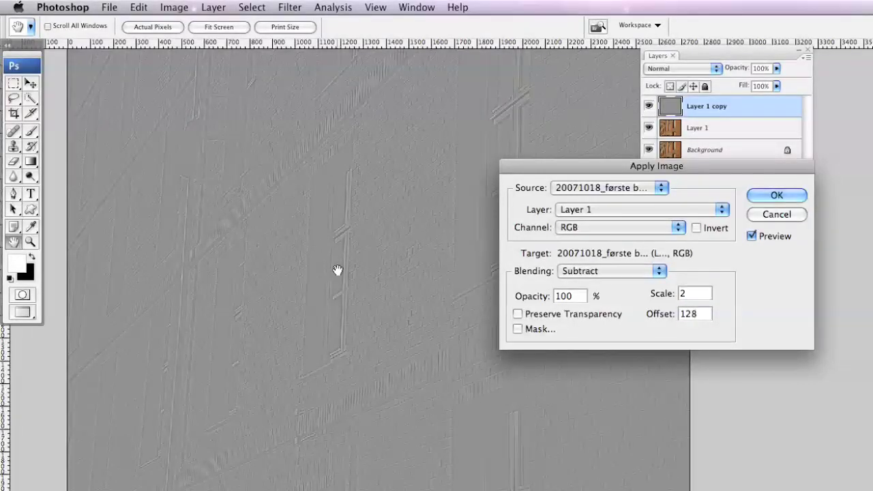
left_click(788, 196)
key("z")
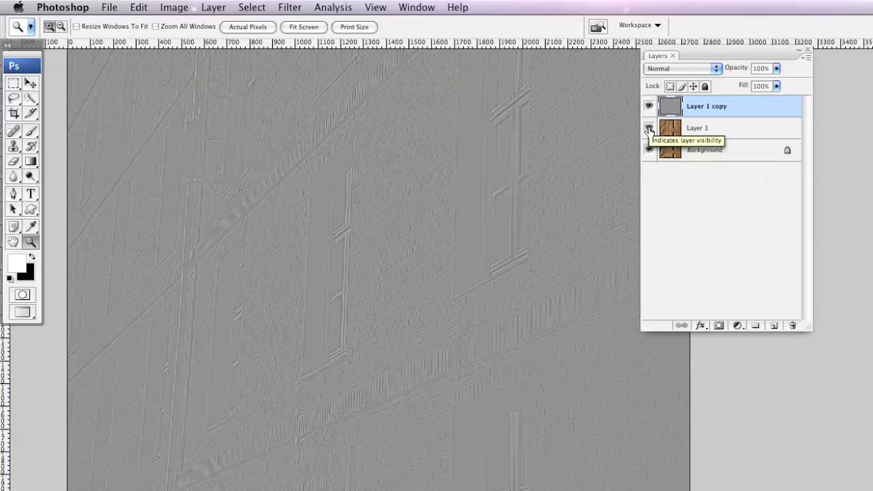
left_click(648, 130)
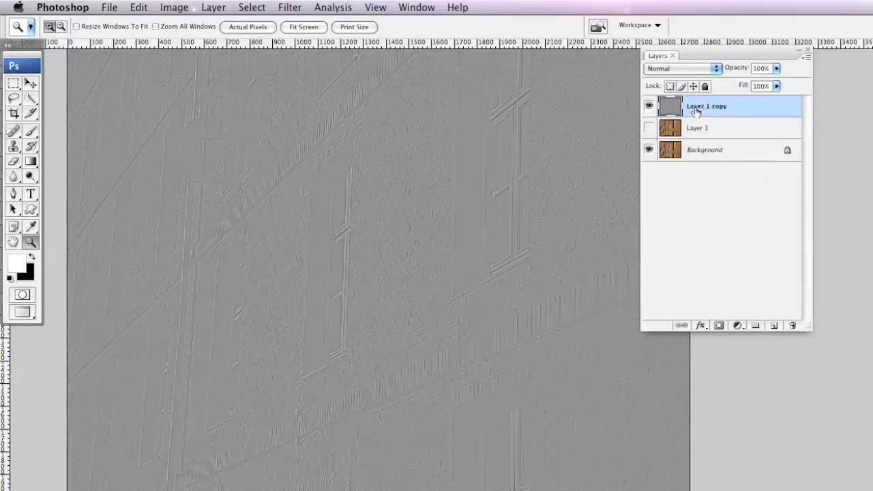
left_click(703, 68)
left_click(702, 235)
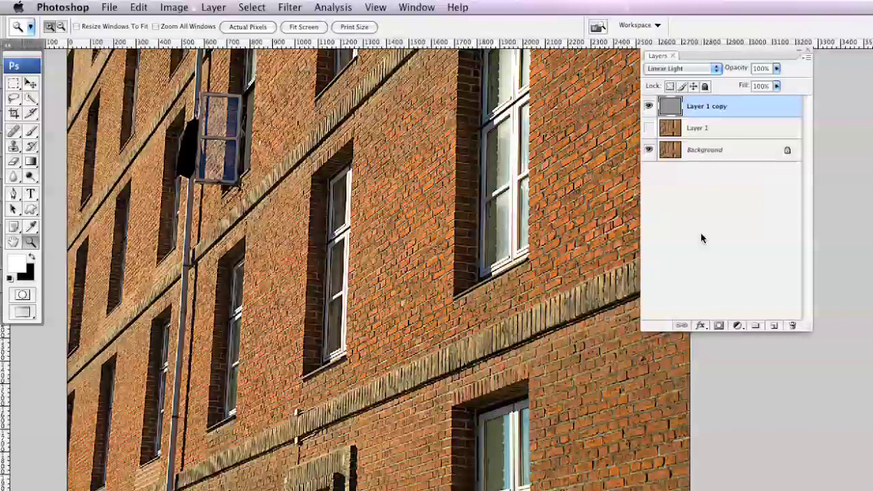
left_click(648, 106)
left_click(647, 106)
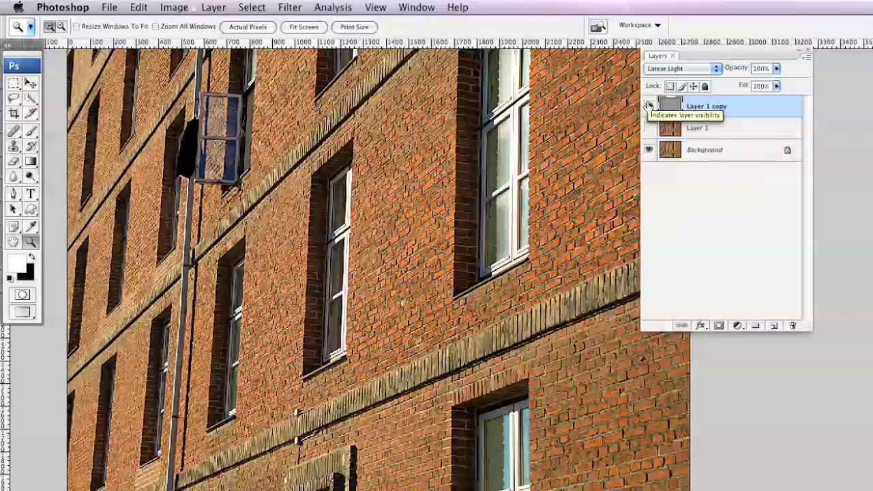
left_click(647, 106)
left_click(647, 106)
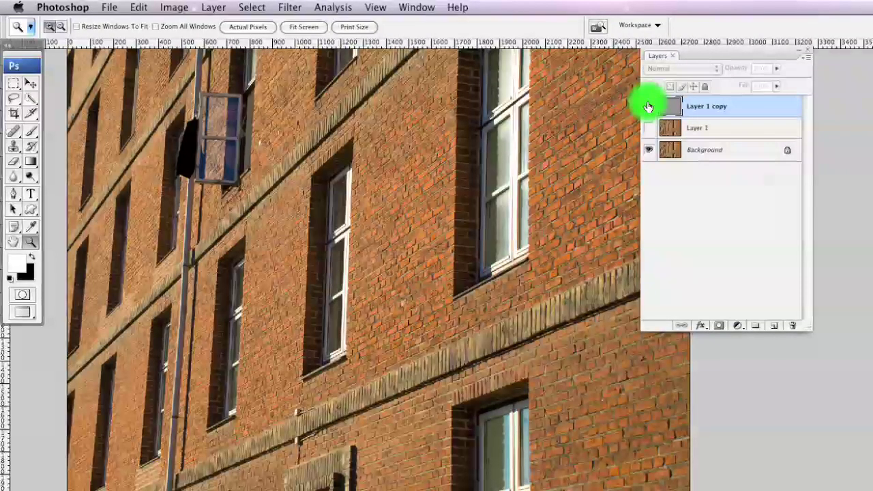
left_click(648, 106)
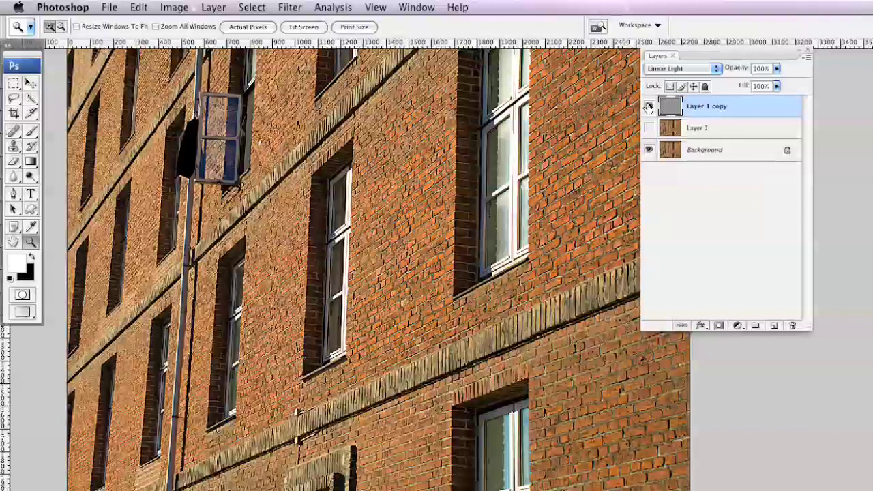
left_click(648, 107)
left_click(647, 107)
left_click(713, 128)
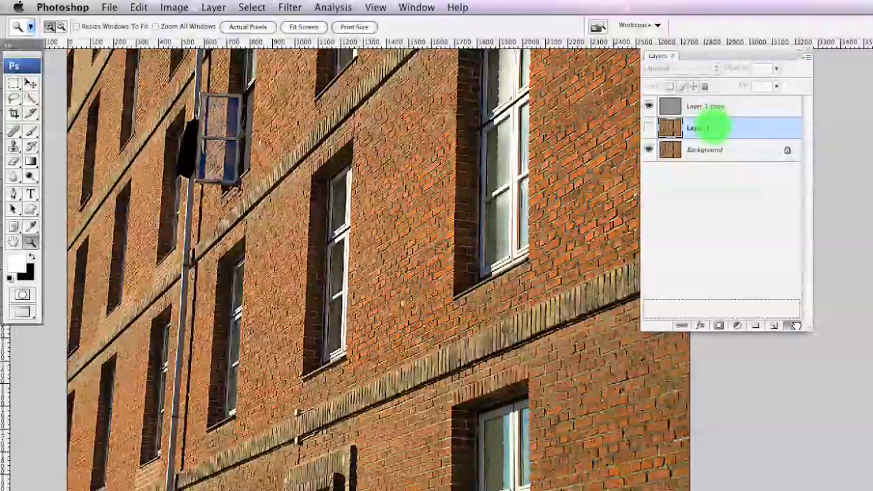
- Delete Layer 1, duplicate the Background twice, and hide Layer 1 copy
left_click_drag(713, 129, 793, 326)
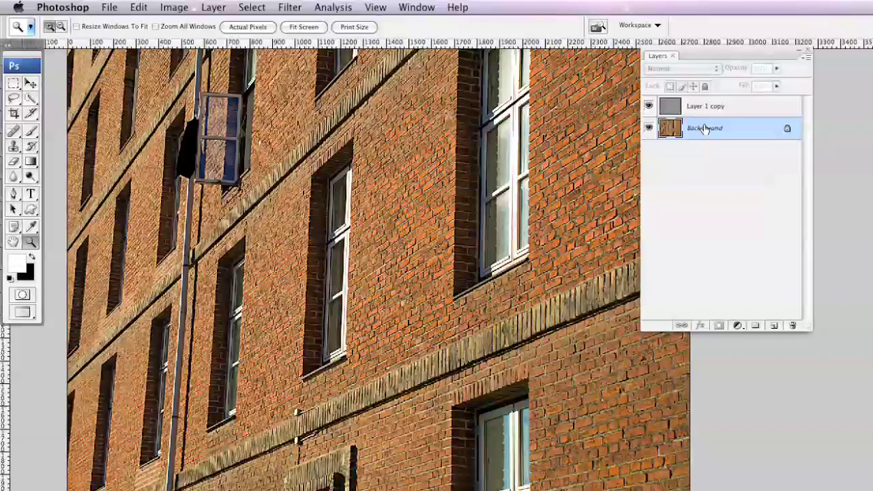
key("ctrl+j")
key("ctrl+j")
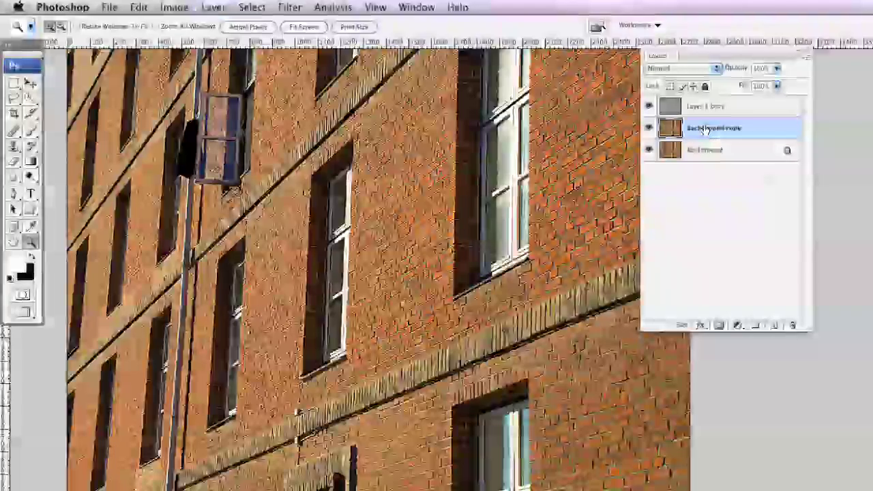
left_click(649, 107)
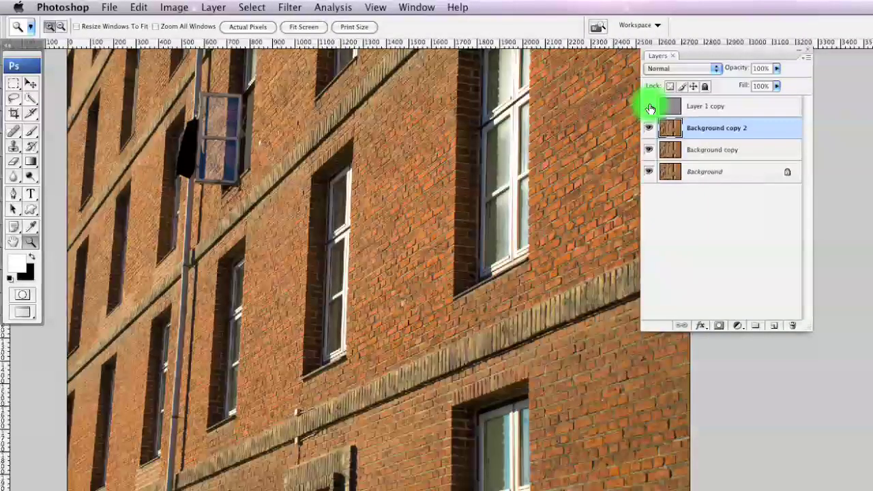
- Rename the two Background copies 'Blur' and 'Ekstrem effekt', then select Blur
left_click(716, 152)
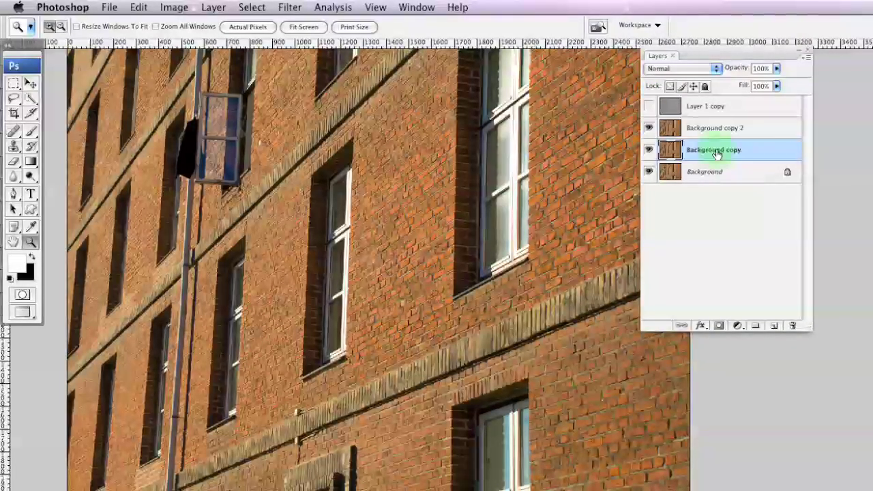
double_click(716, 151)
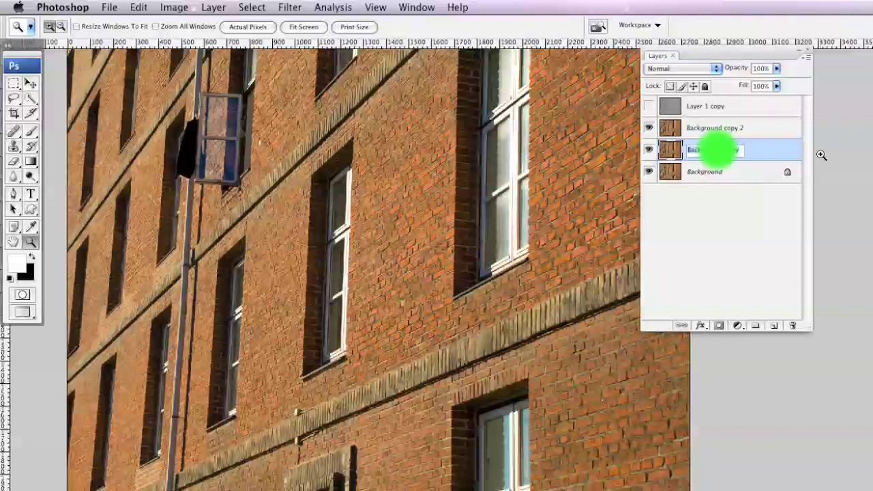
type("Hiur")
key("Return")
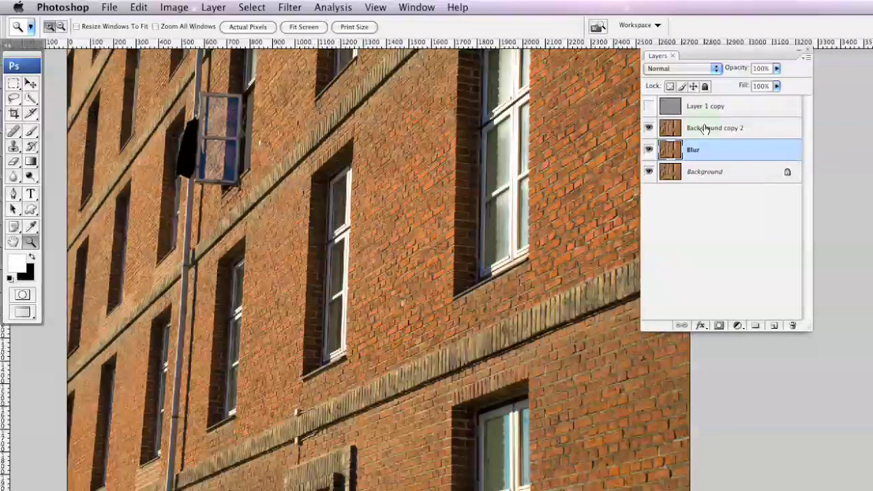
double_click(706, 128)
type("Ekstrem effekt")
key("Return")
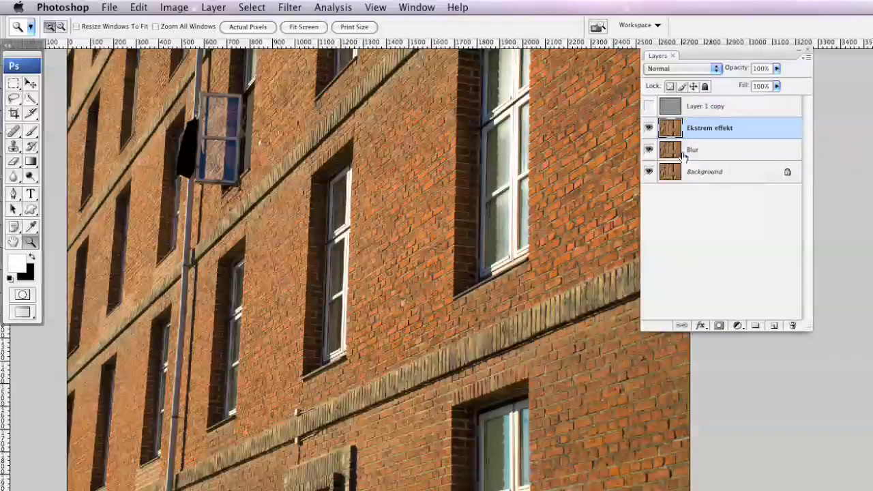
left_click(695, 150)
- Hide Ekstrem effekt, give the Blur layer a 14,4-pixel Gaussian blur, then hide Blur
left_click(648, 127)
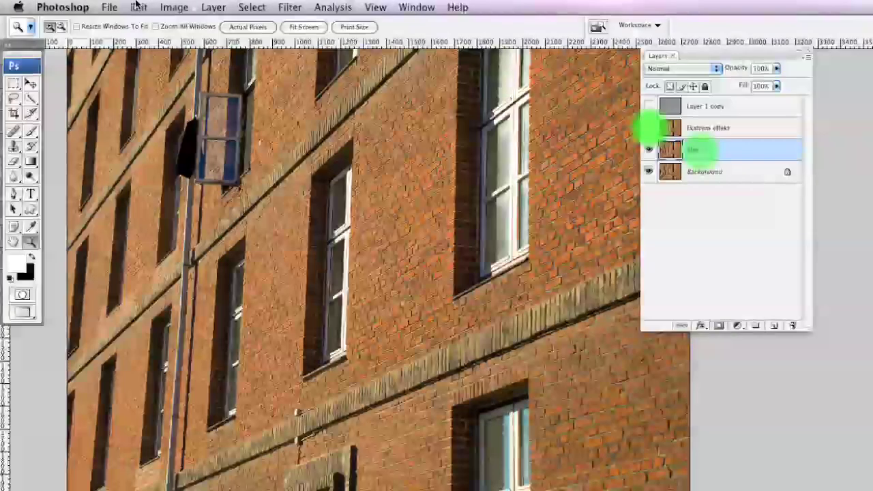
left_click(290, 6)
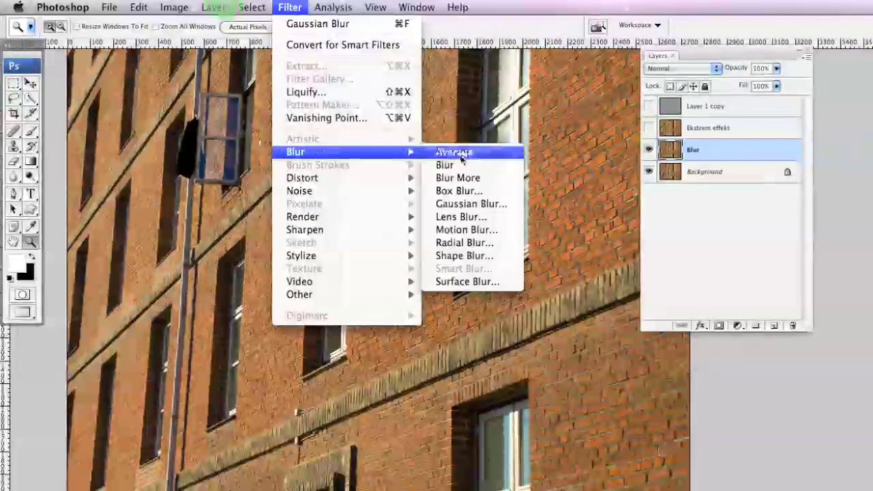
left_click(478, 205)
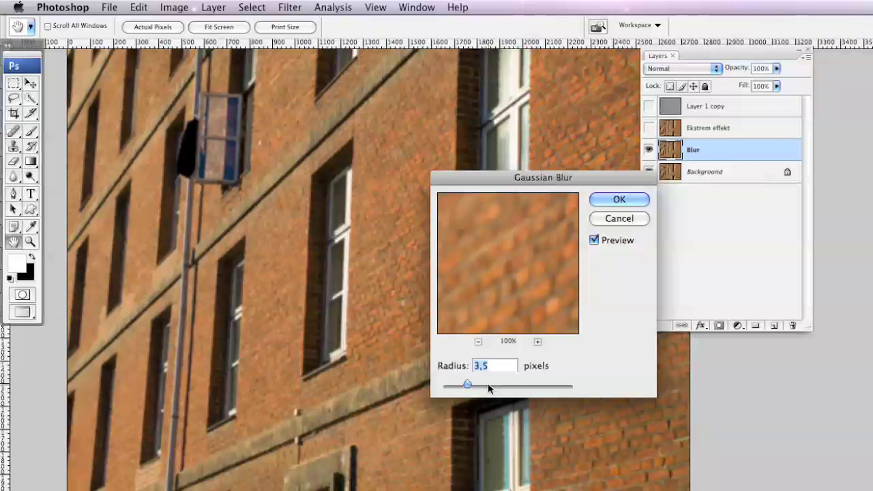
left_click_drag(468, 386, 499, 386)
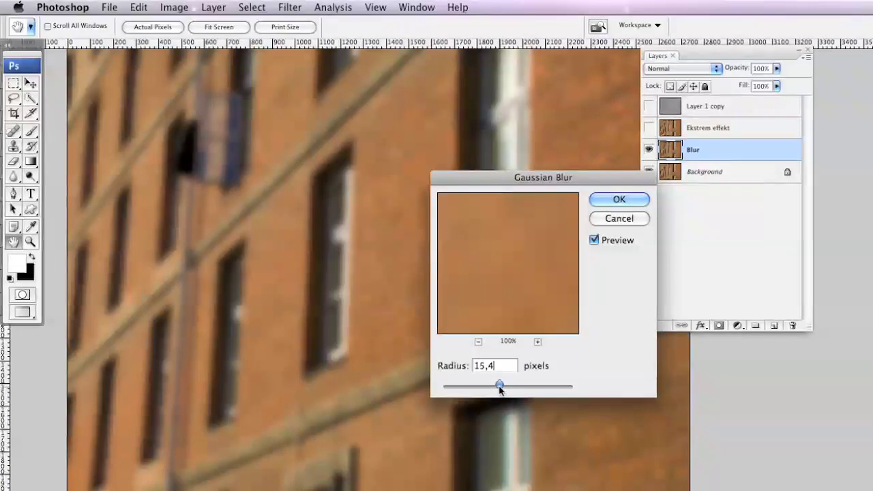
left_click_drag(500, 385, 499, 386)
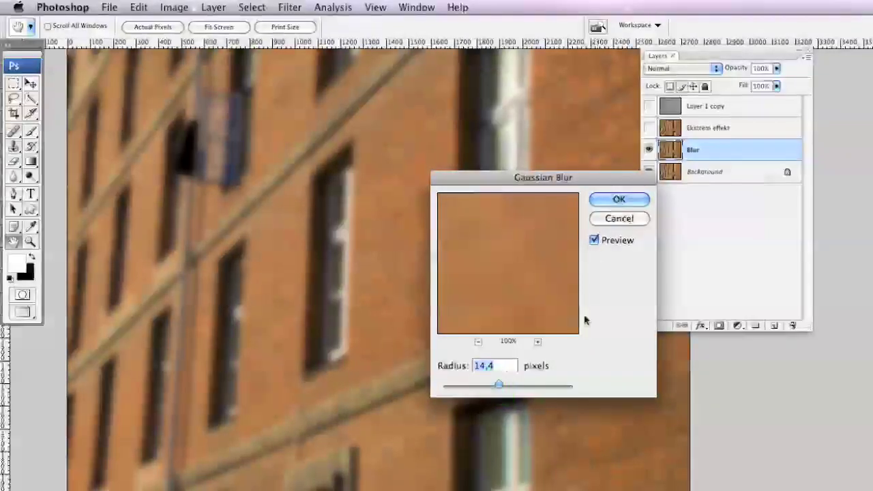
left_click(633, 199)
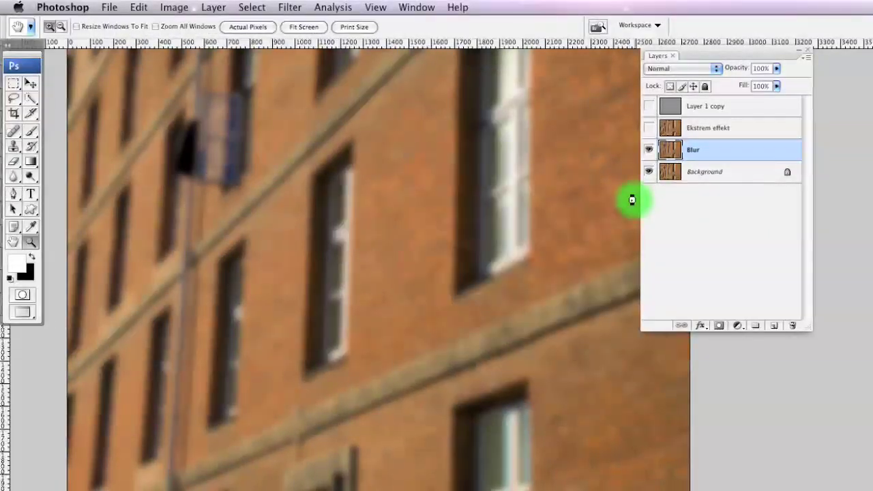
left_click(649, 150)
- Show Ekstrem effekt and Apply Image from Blur with Subtract, scale 2, offset 128
left_click(712, 131)
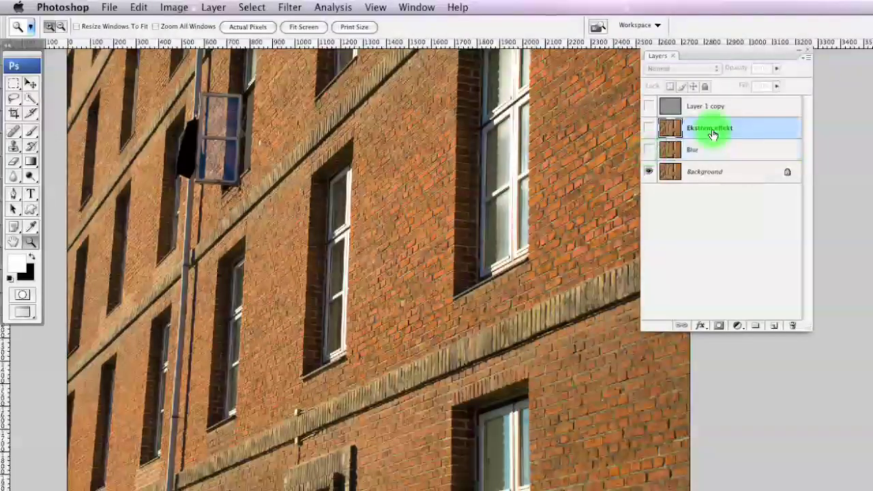
left_click(648, 128)
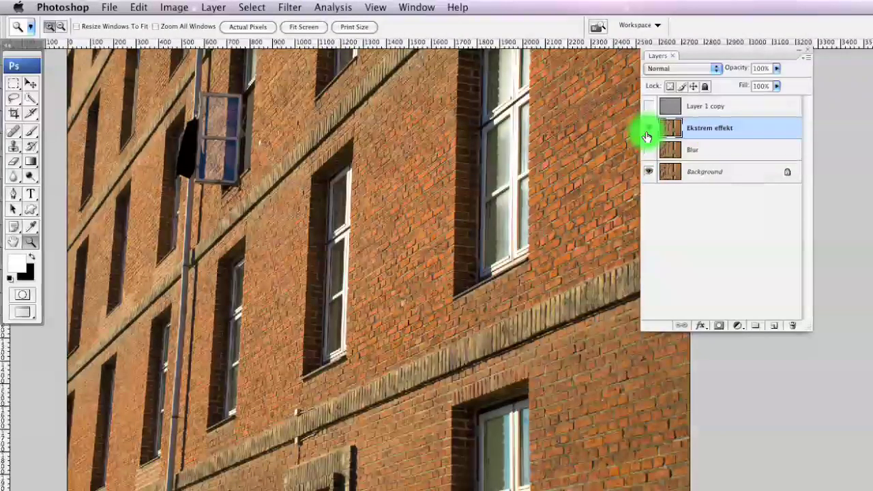
left_click(178, 7)
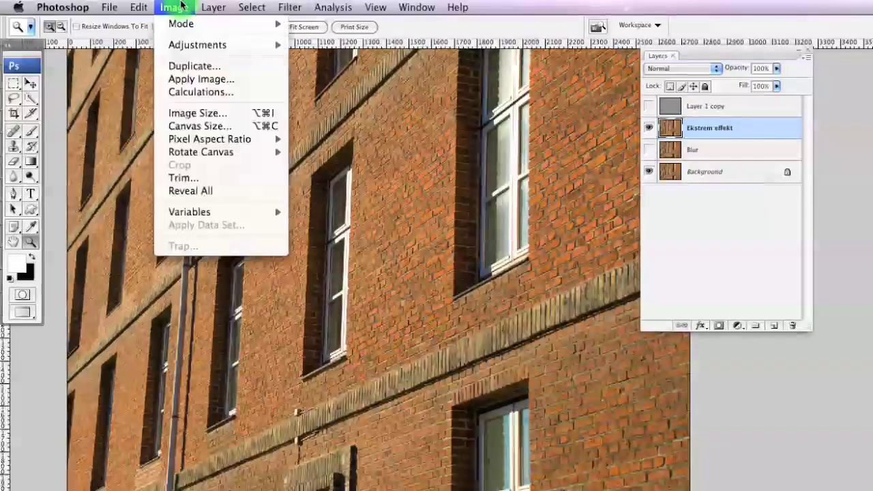
left_click(197, 80)
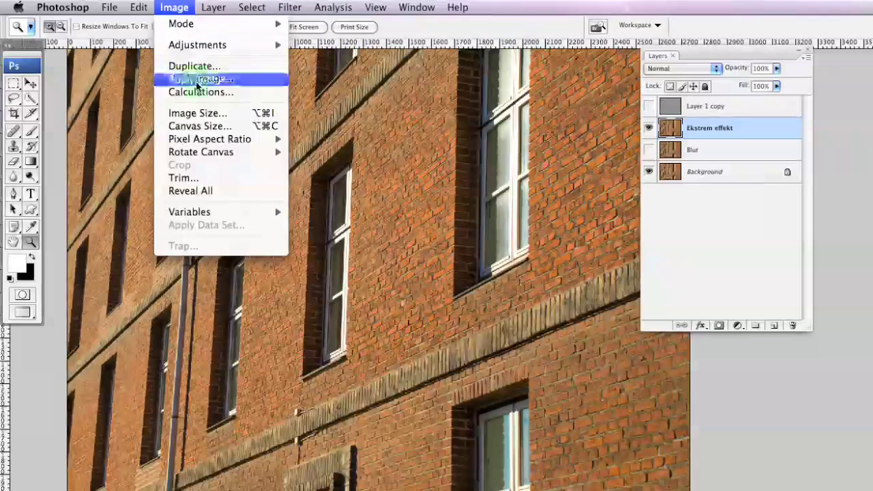
left_click(619, 212)
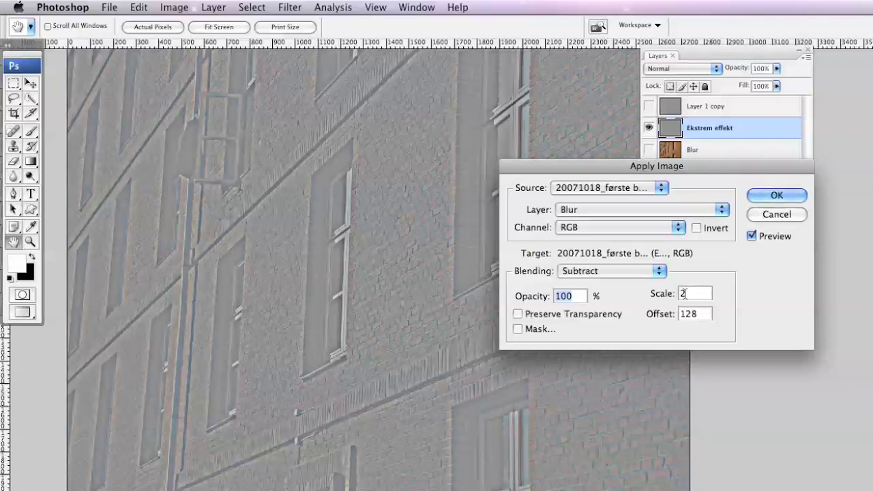
left_click(783, 195)
key("z")
left_click(686, 68)
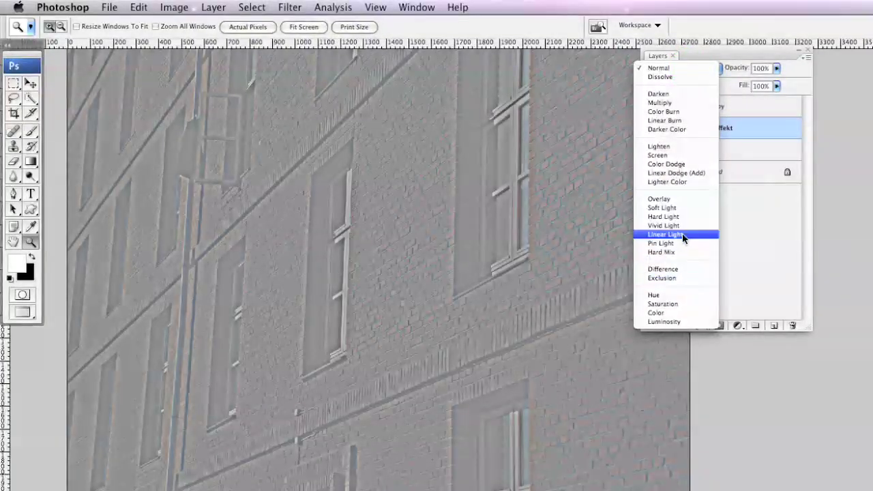
- Set Ekstrem effekt to Linear Light and toggle its visibility to compare before and after
left_click(682, 234)
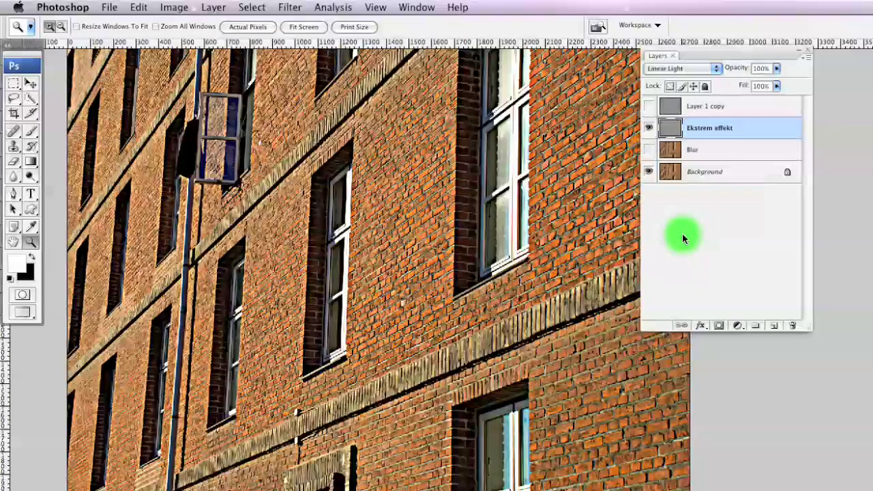
left_click(650, 127)
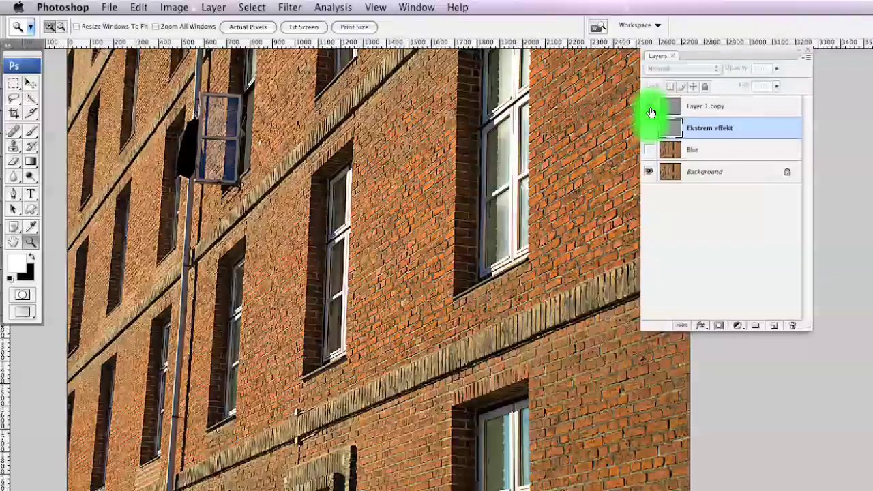
left_click(651, 112)
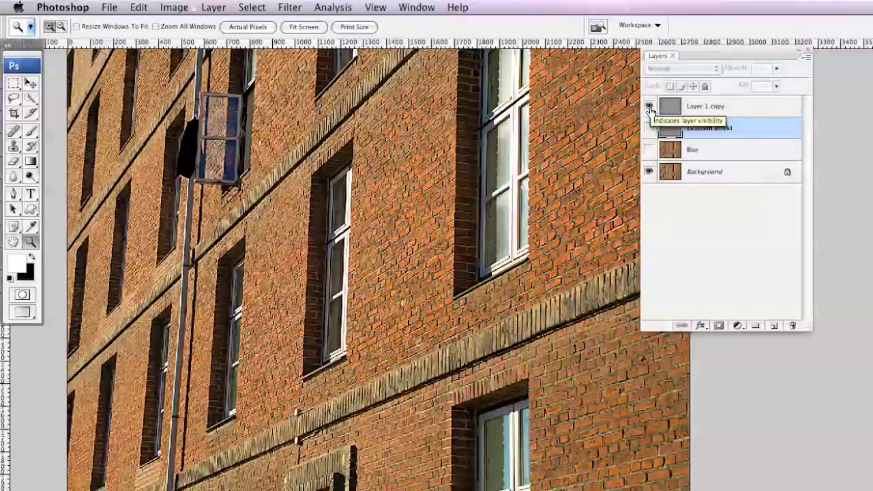
left_click_drag(651, 112, 650, 130)
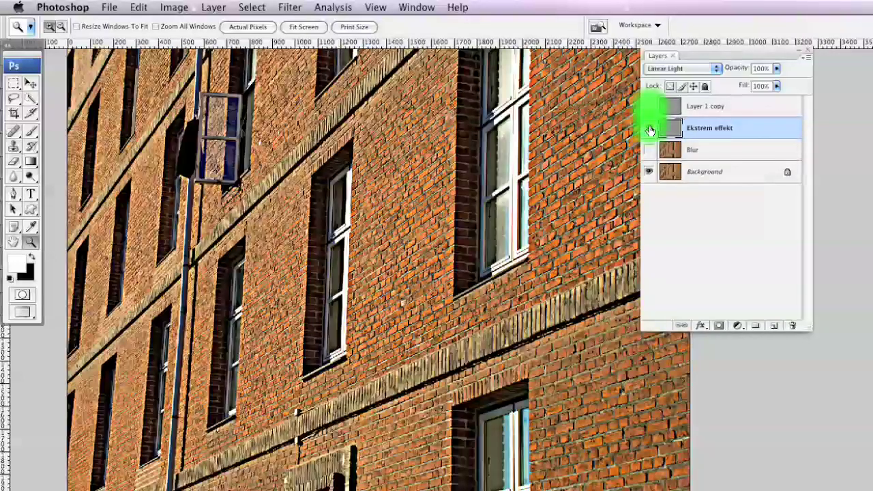